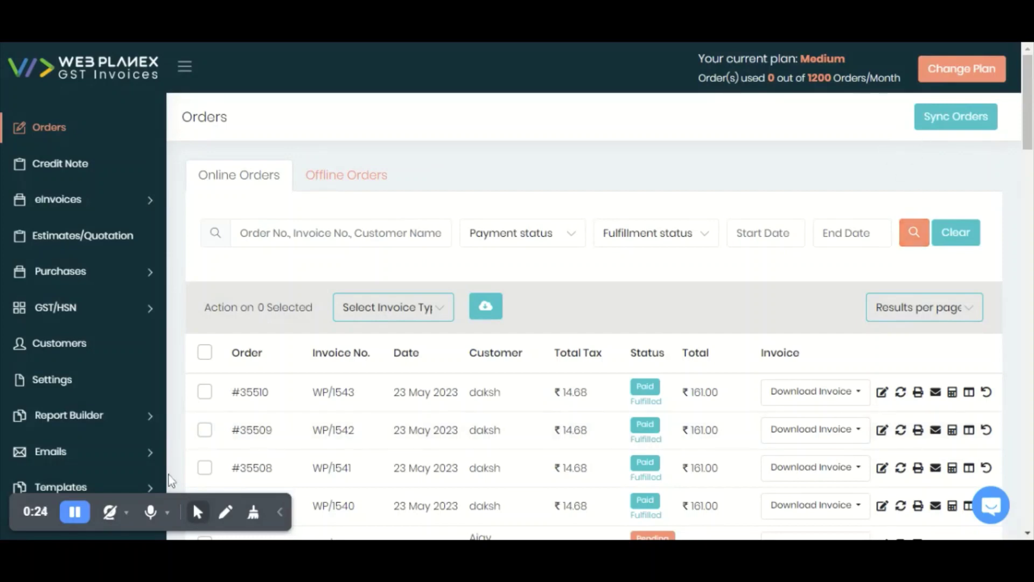
Open GST Settings and view the Prefix & Running Numbers tab
left_click(89, 383)
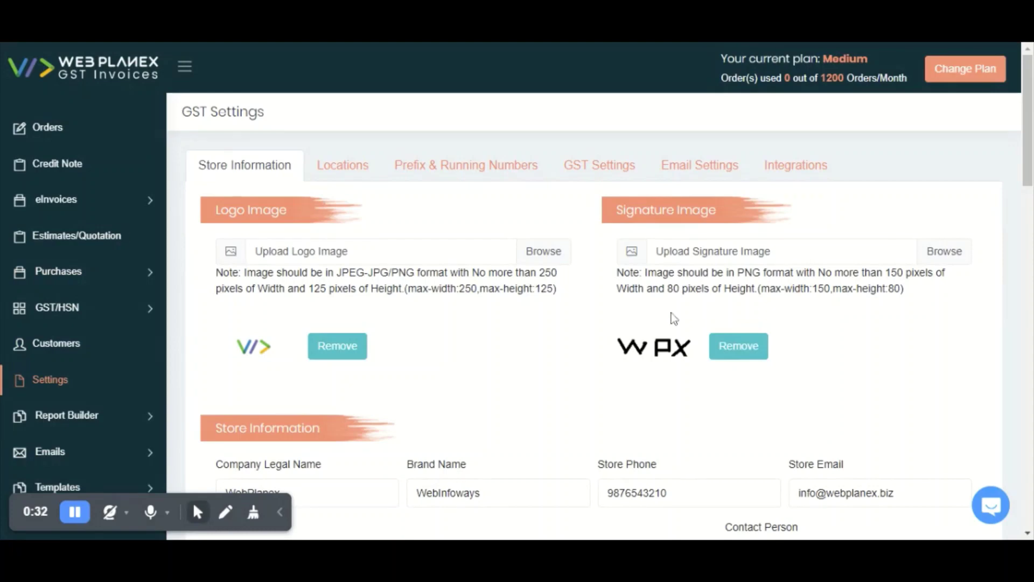
scroll(672, 317, "down", 4)
scroll(586, 352, "up", 4)
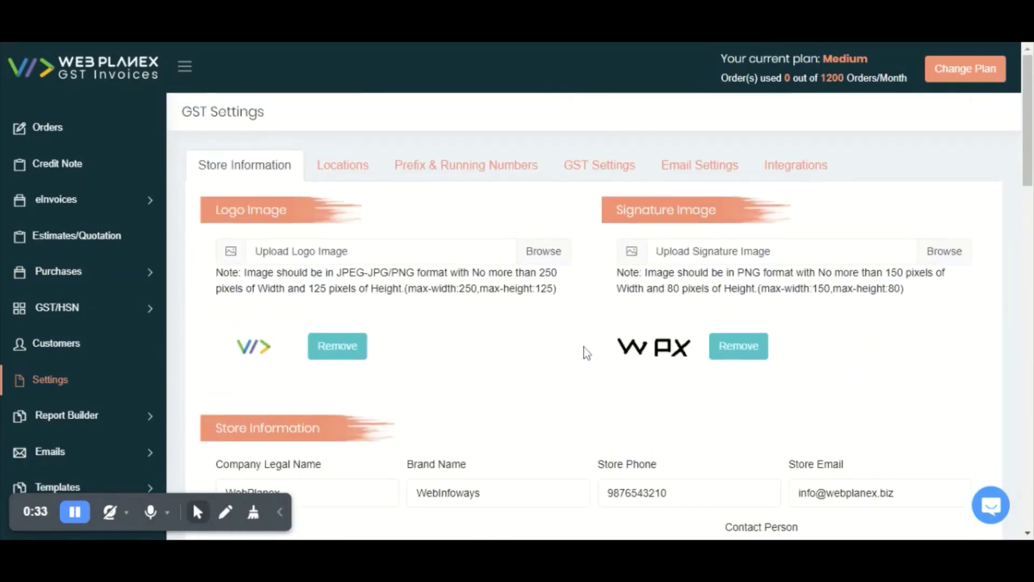
left_click(434, 163)
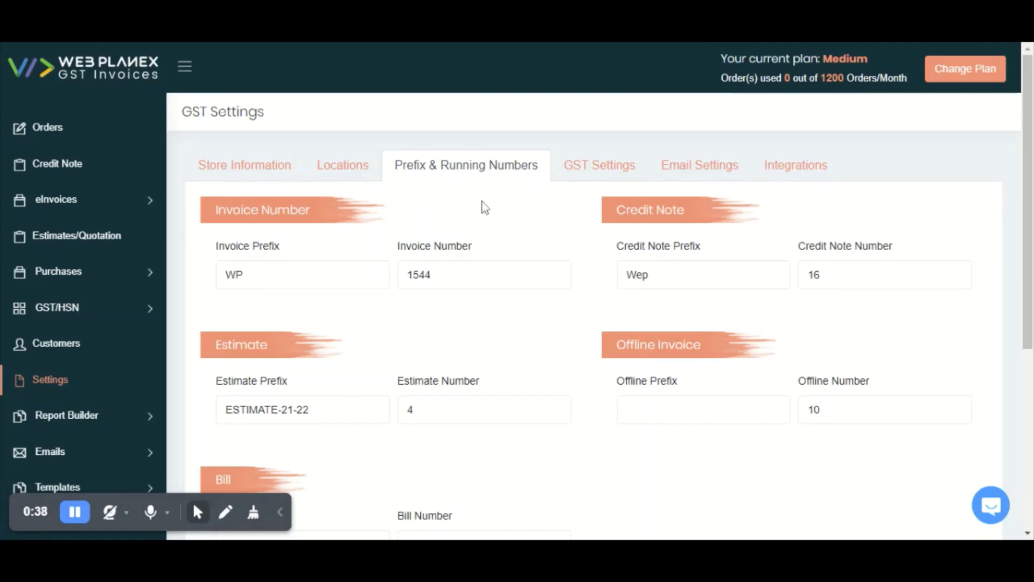
Review the store locations, such as Maharashtra, and their addresses on the Locations tab
left_click(331, 174)
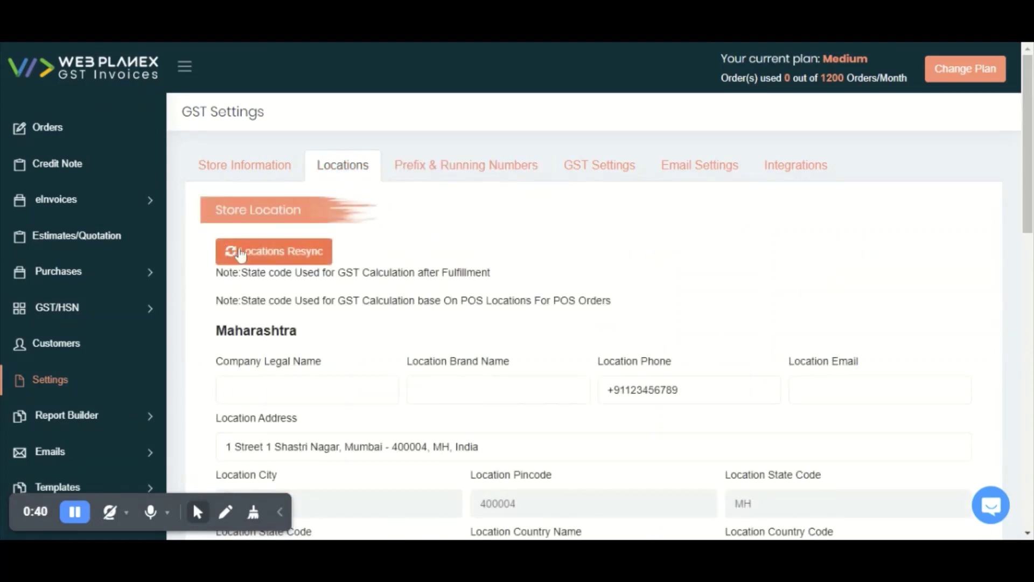
scroll(468, 265, "down", 15)
scroll(445, 289, "up", 15)
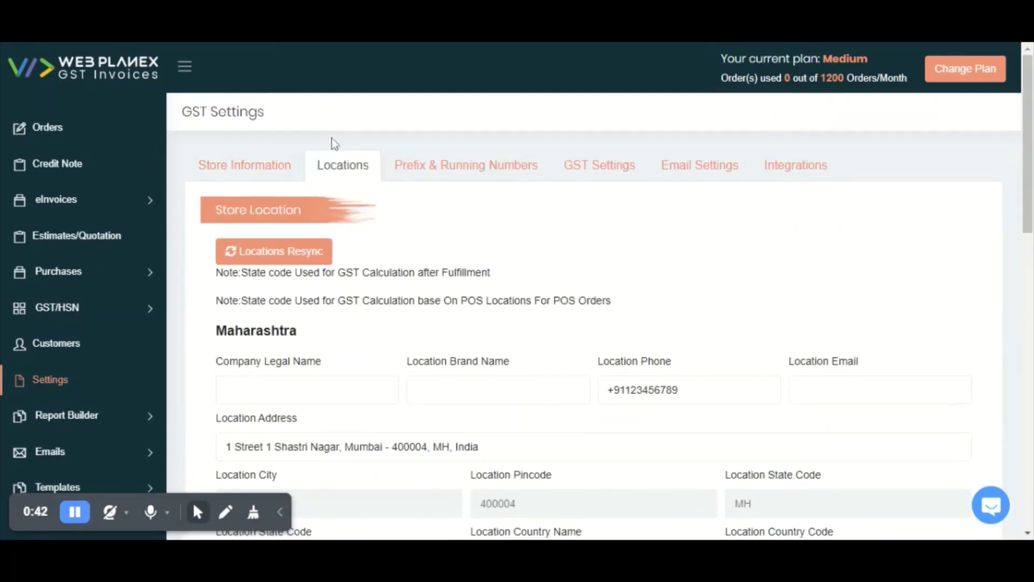
scroll(393, 268, "down", 8)
scroll(362, 265, "up", 7)
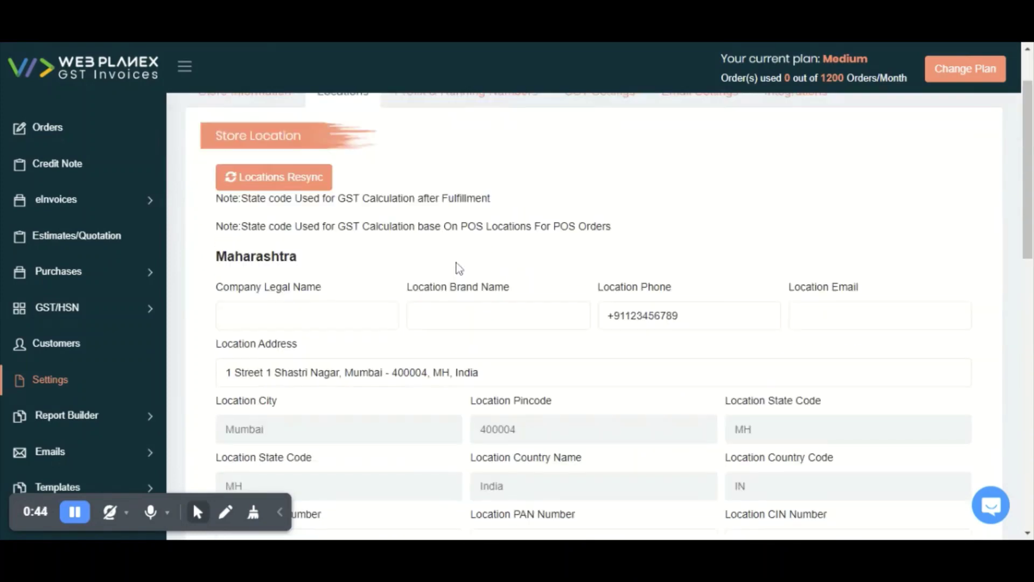
scroll(432, 273, "down", 12)
scroll(320, 306, "up", 1)
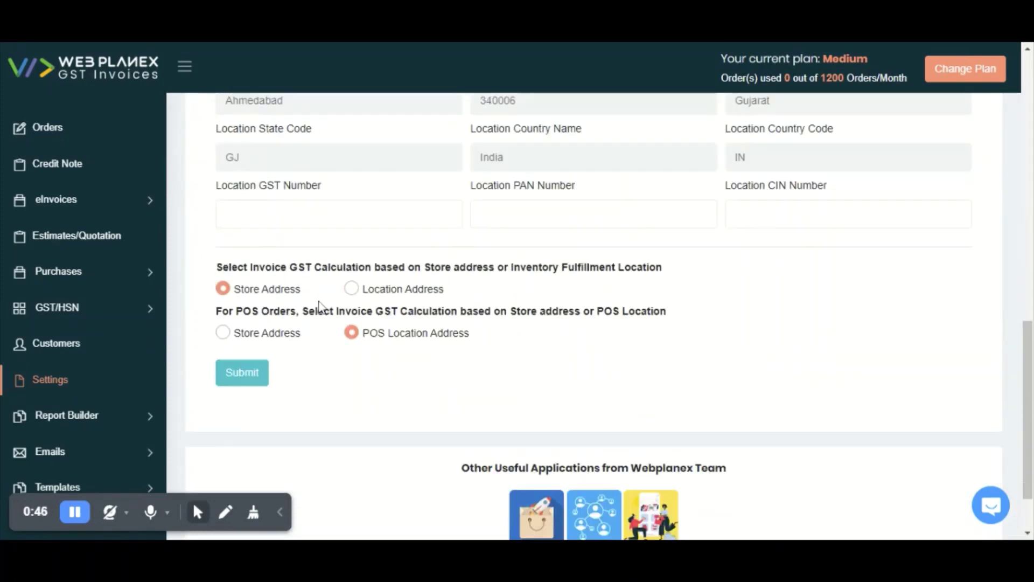
scroll(320, 306, "up", 15)
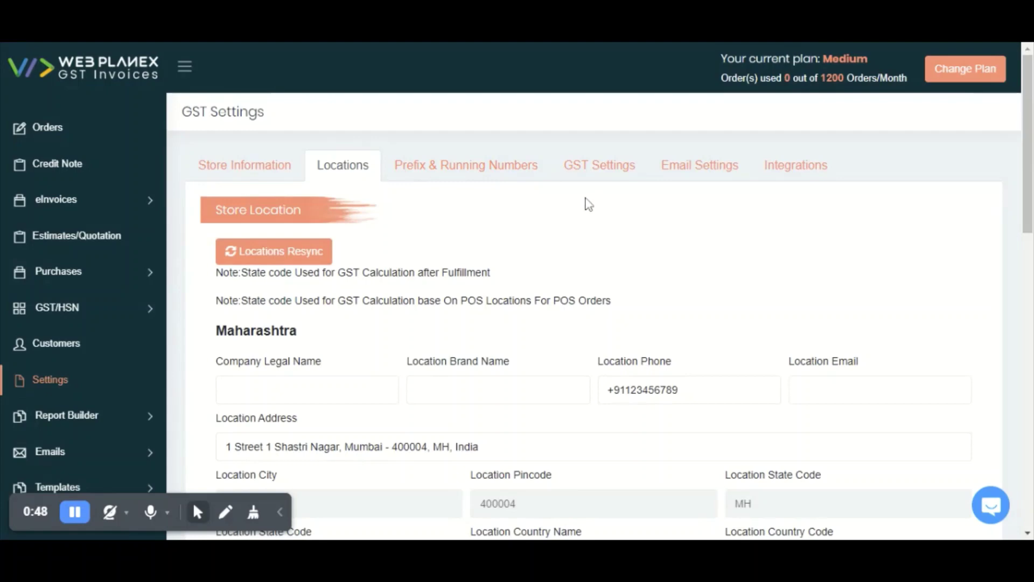
Review the GST Settings tab's product and shipping price GST options down to the Submit button
left_click(619, 170)
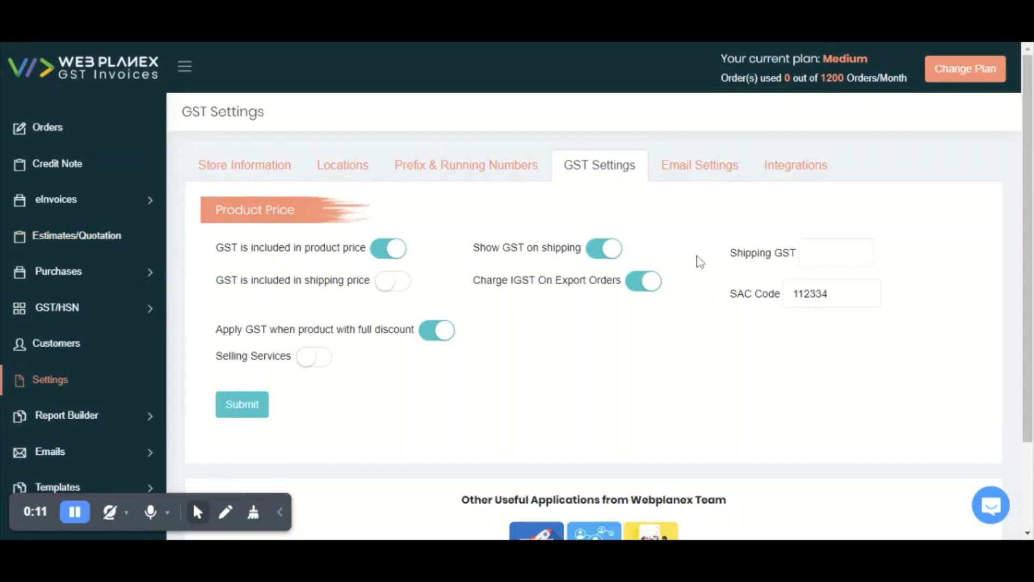
scroll(566, 333, "down", 2)
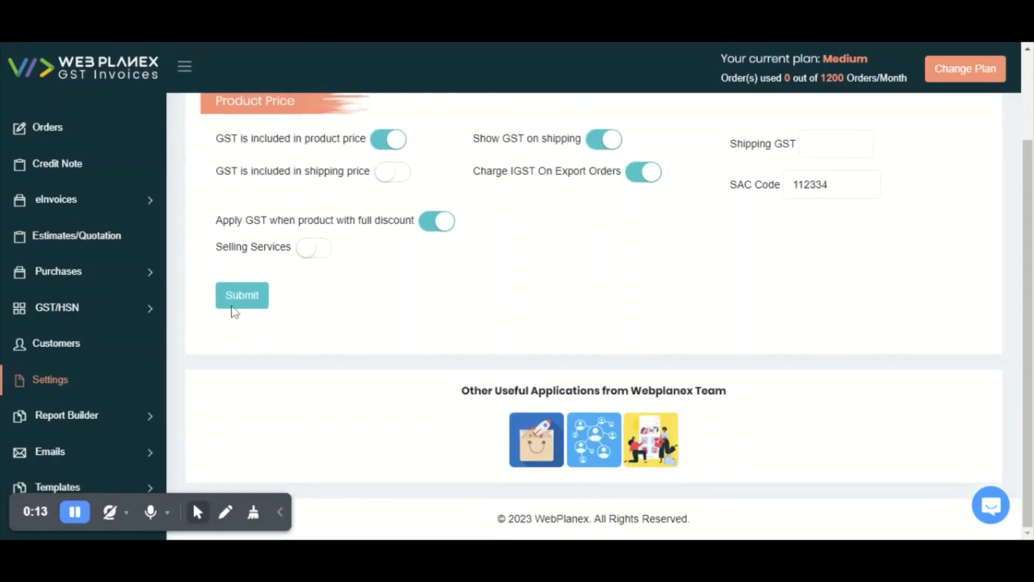
scroll(700, 253, "up", 2)
Review the B2B invoice code snippet on the Integrations tab, highlighting the Cart Page View heading
left_click(787, 166)
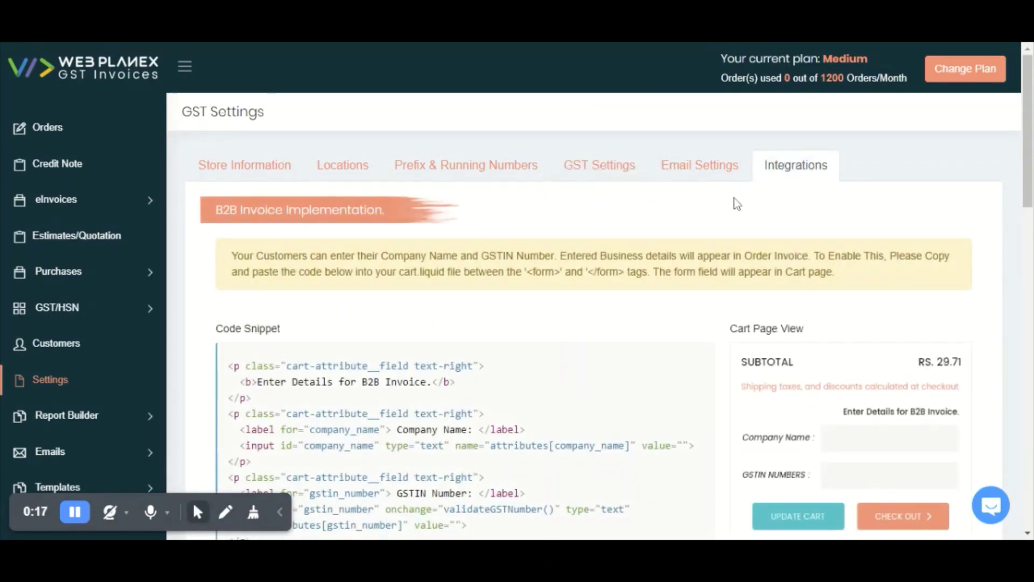
scroll(563, 310, "down", 1)
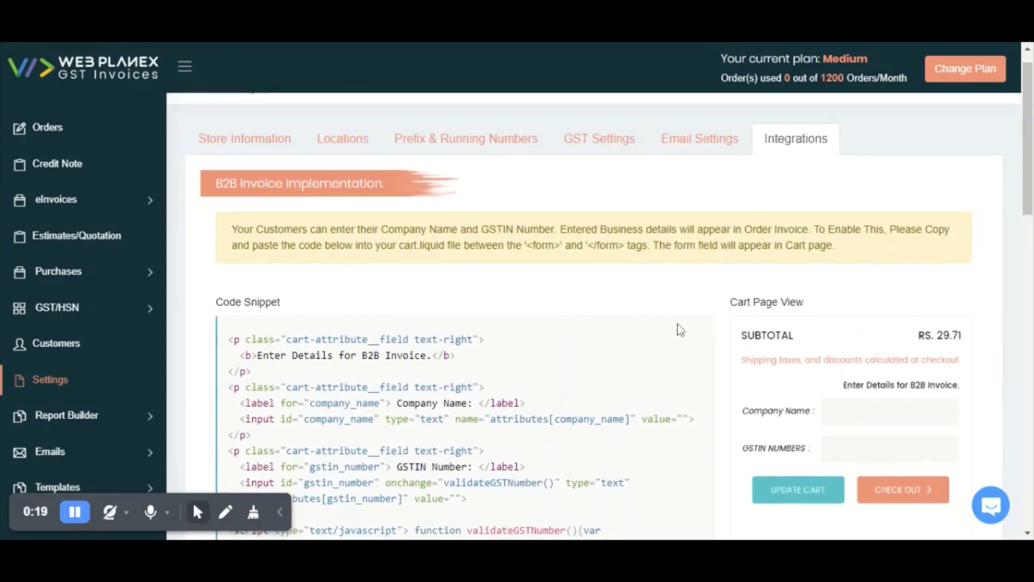
scroll(680, 330, "up", 1)
scroll(218, 215, "down", 3)
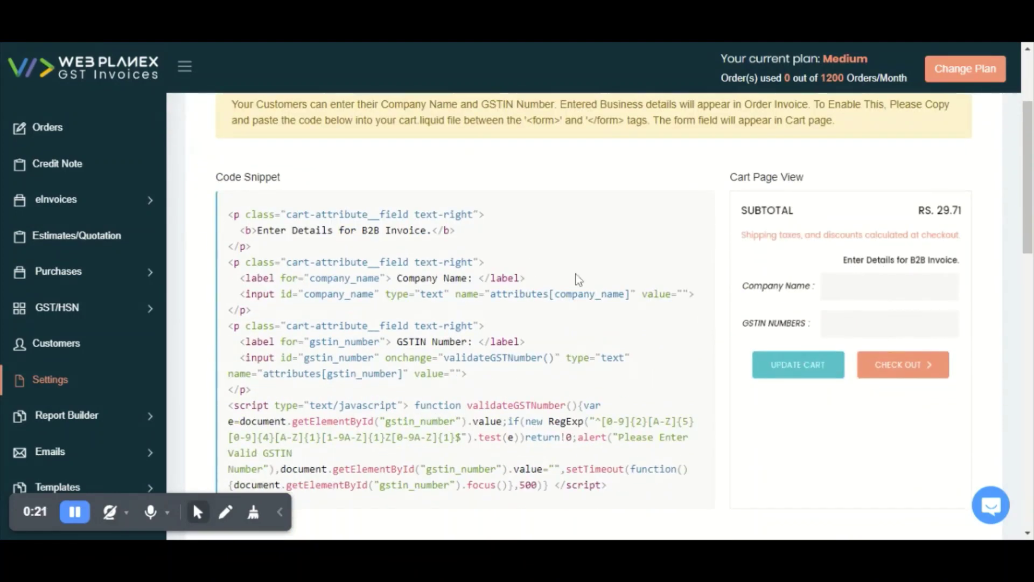
scroll(571, 388, "down", 3)
scroll(431, 365, "up", 6)
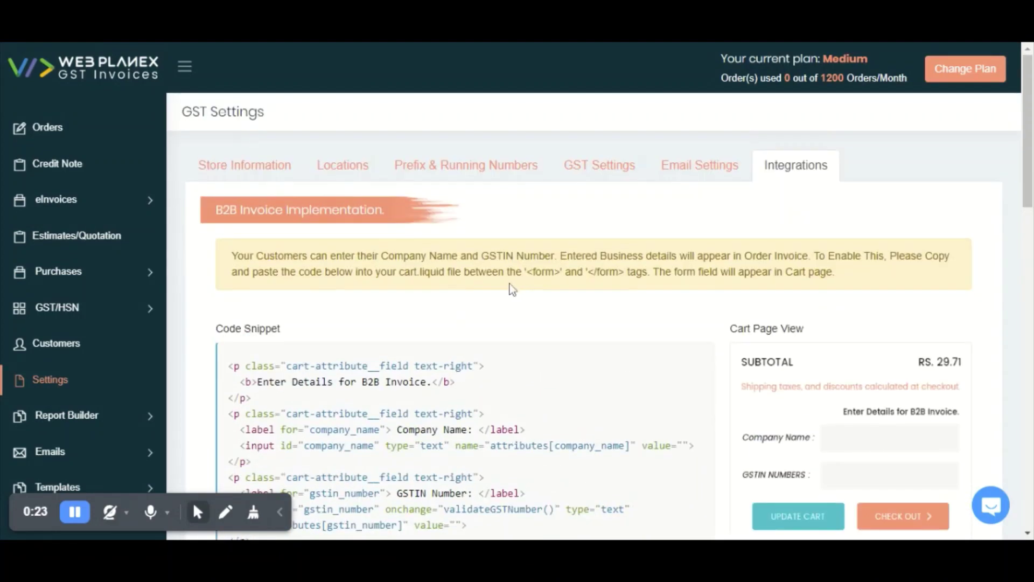
scroll(743, 329, "down", 2)
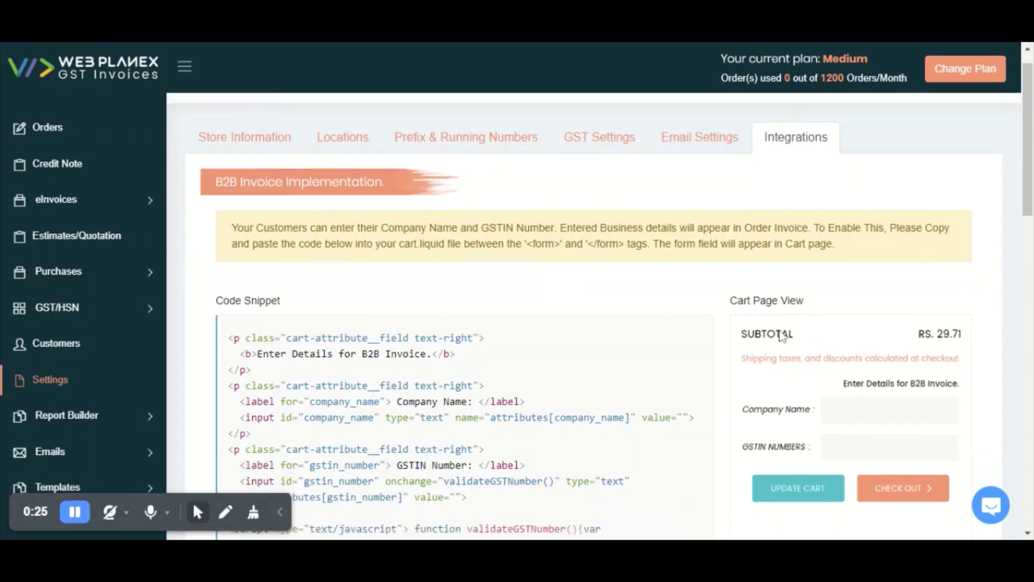
left_click_drag(729, 261, 835, 269)
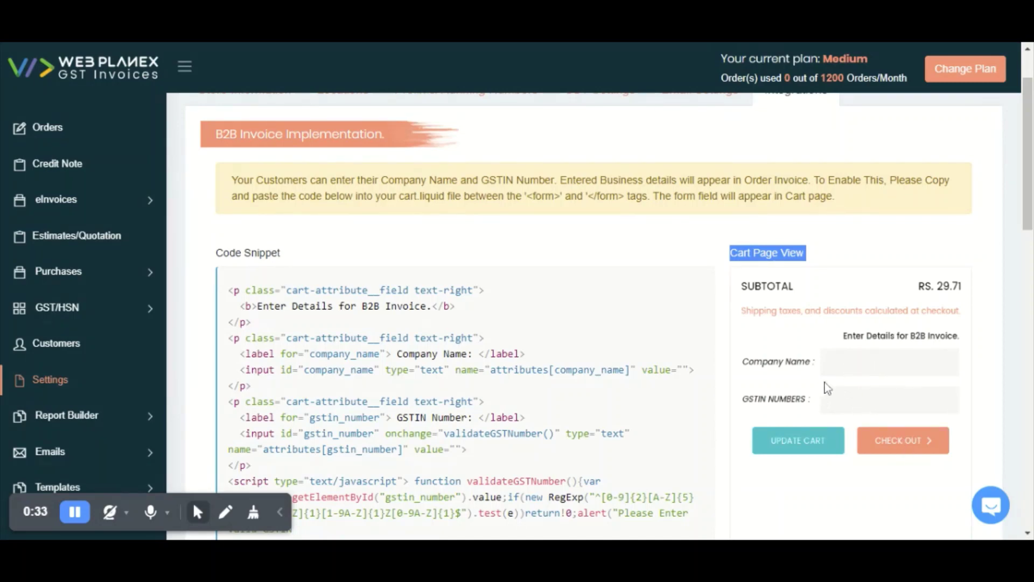
Expand GST/HSN in the sidebar to show its product and collection options
scroll(754, 345, "down", 7)
scroll(485, 286, "up", 8)
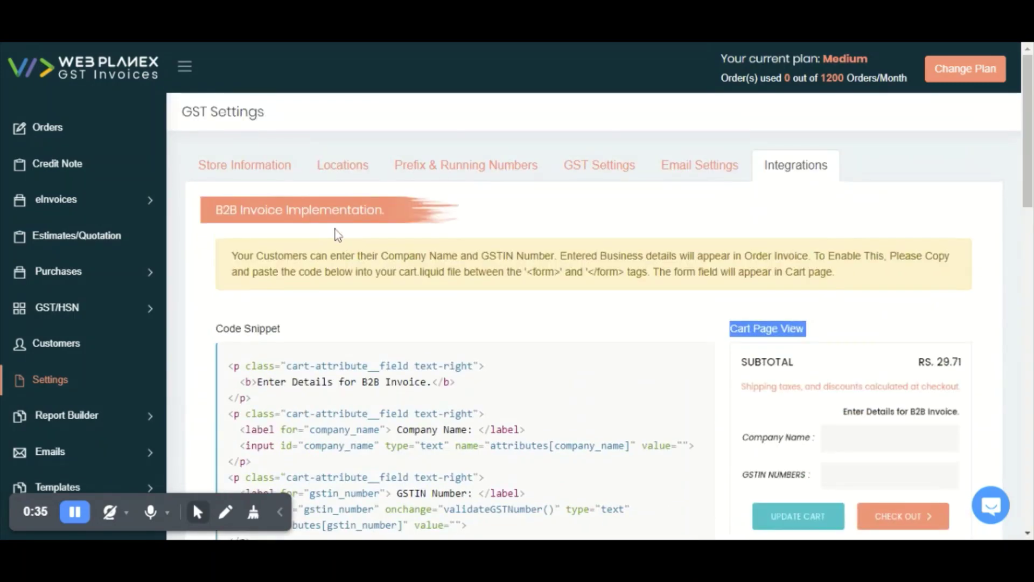
scroll(851, 304, "down", 7)
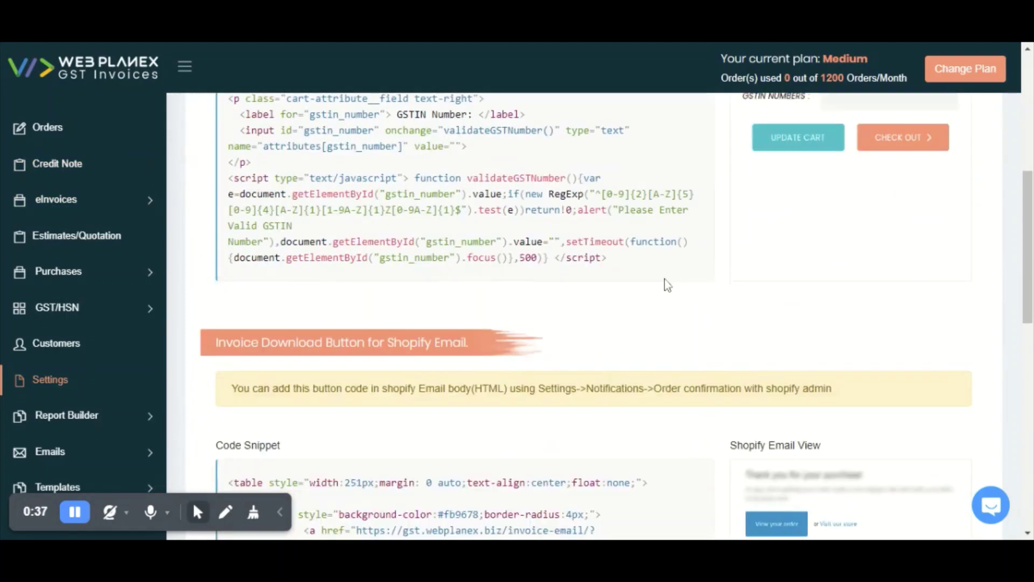
scroll(664, 282, "up", 7)
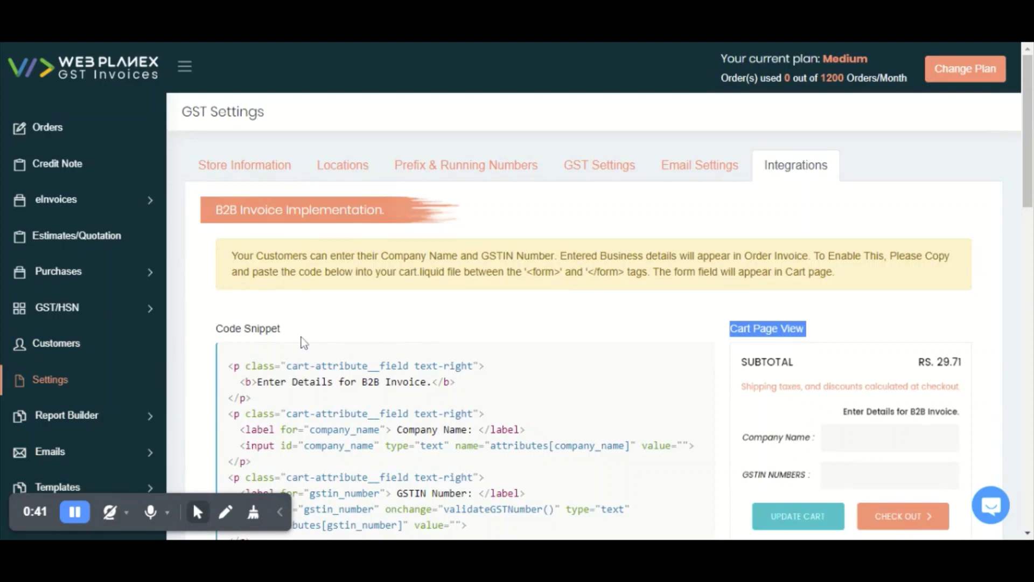
left_click(100, 310)
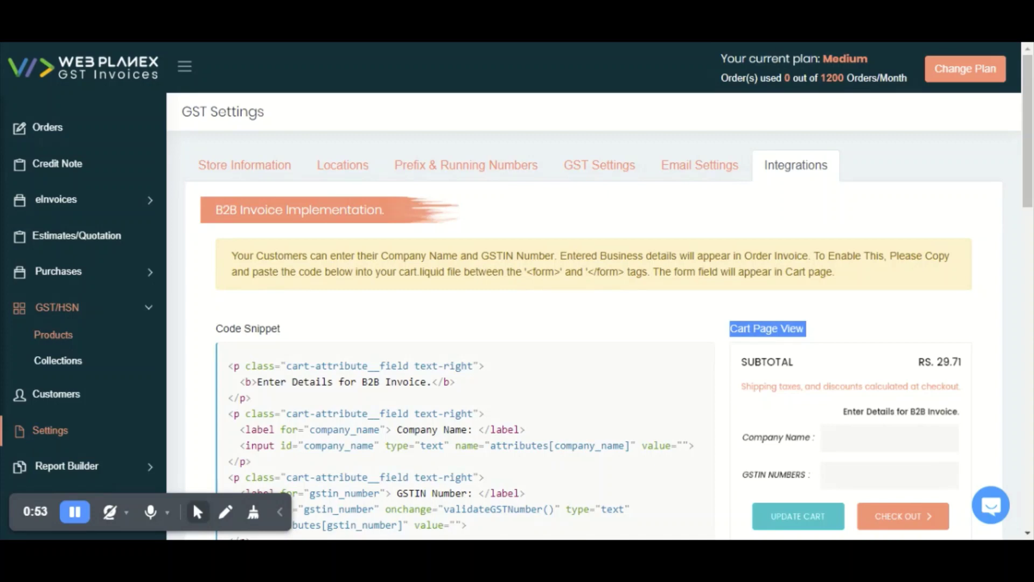
Open the GST/HSN product list and make product GST rates depend on sale value
left_click(67, 338)
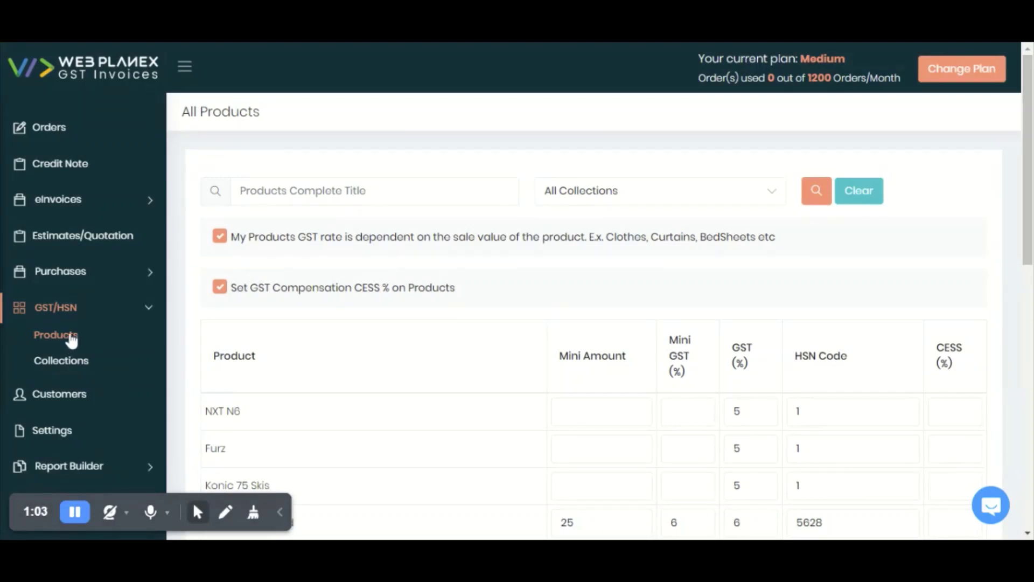
left_click(220, 236)
scroll(294, 502, "down", 3)
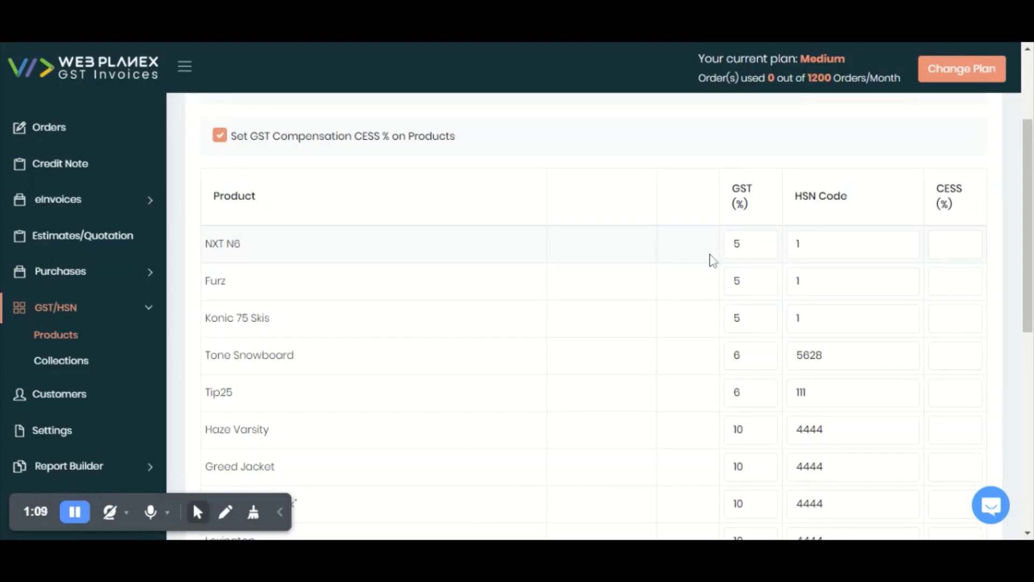
scroll(587, 254, "up", 3)
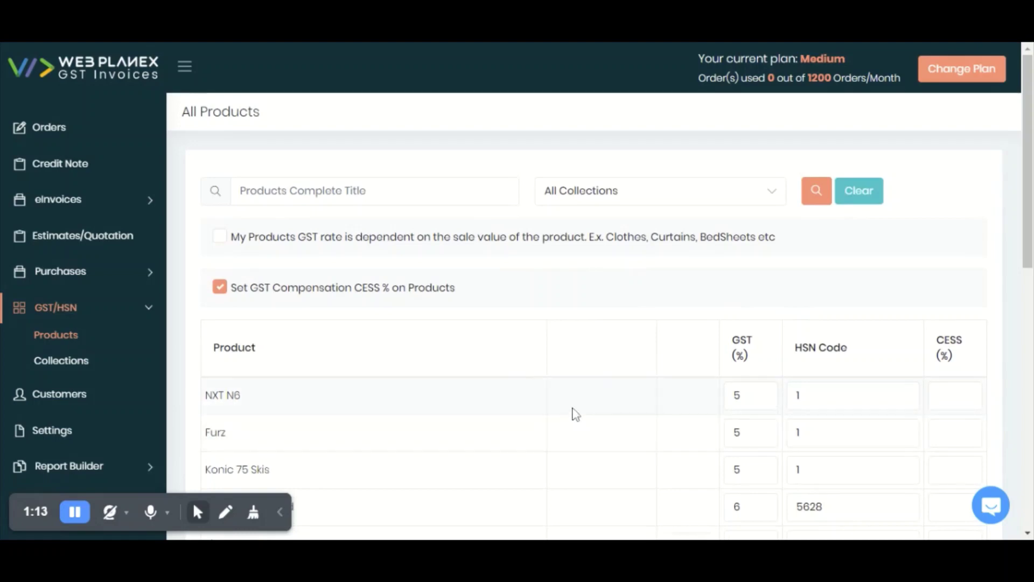
left_click(219, 236)
scroll(555, 324, "down", 3)
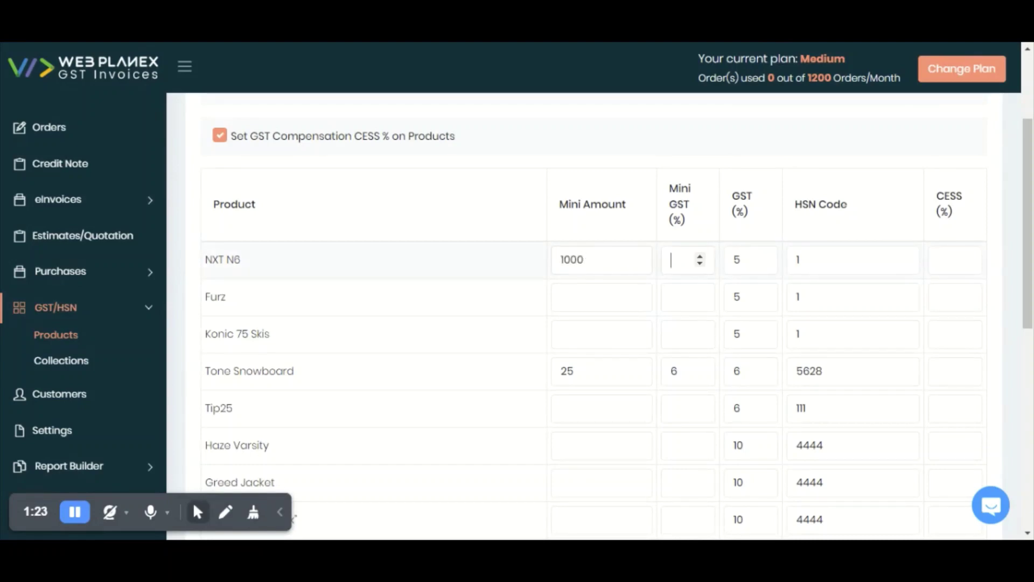
Give NXT N6 minimum amount 1000, mini GST 5%, GST 12% and HSN code 12345
left_click(738, 259)
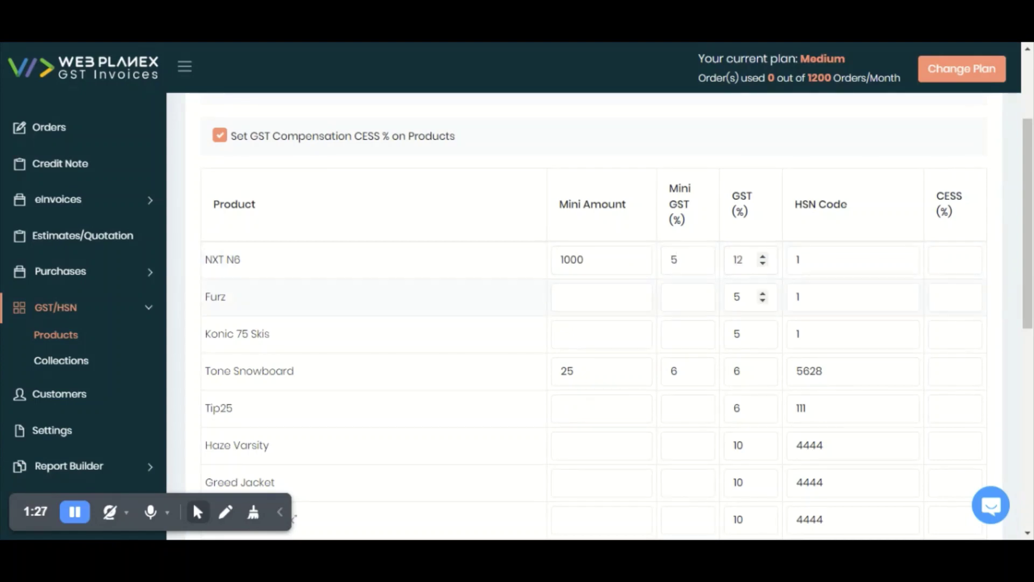
left_click(799, 259)
type("123")
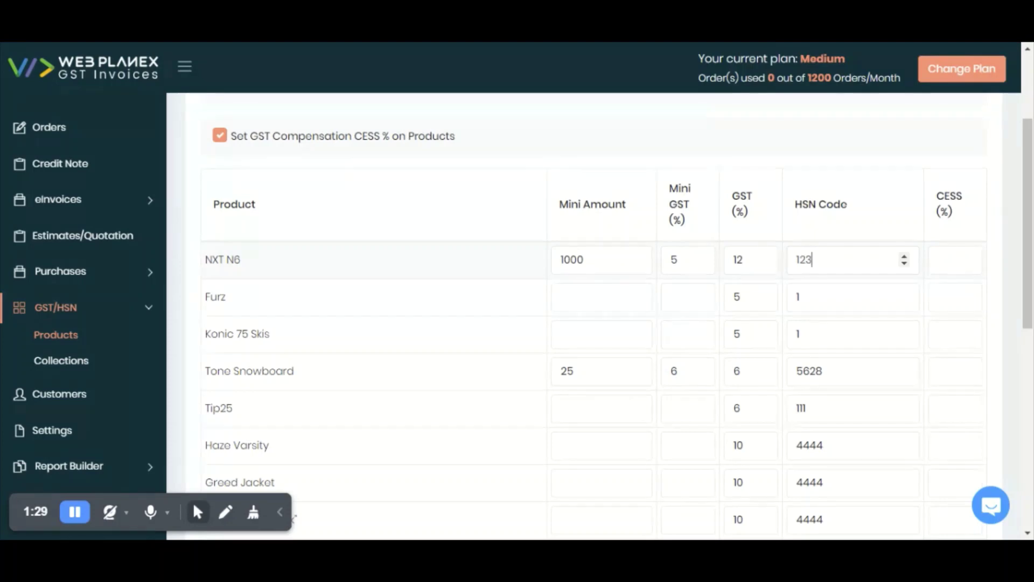
type("45")
scroll(684, 280, "down", 15)
scroll(592, 318, "up", 1)
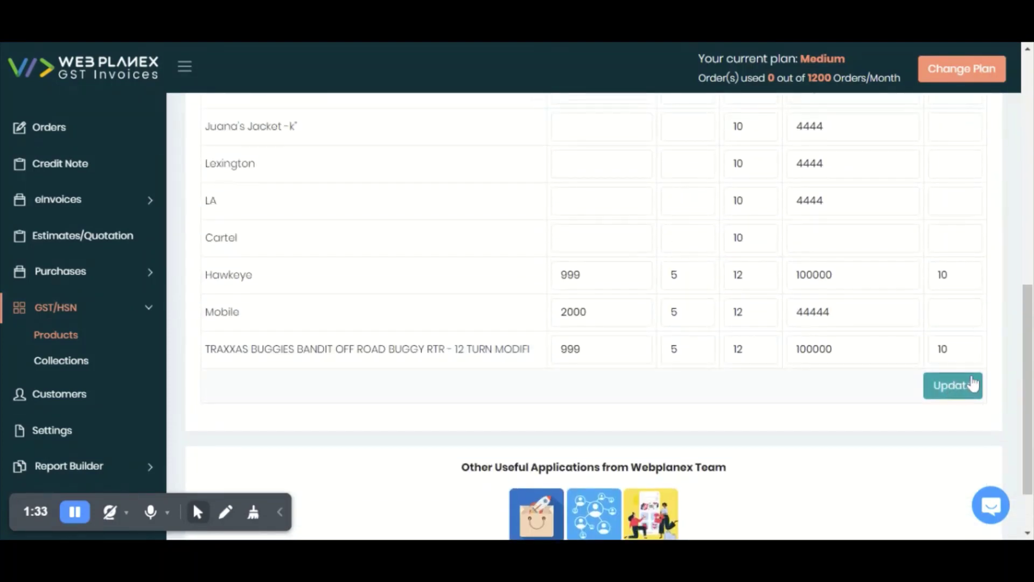
scroll(210, 267, "up", 10)
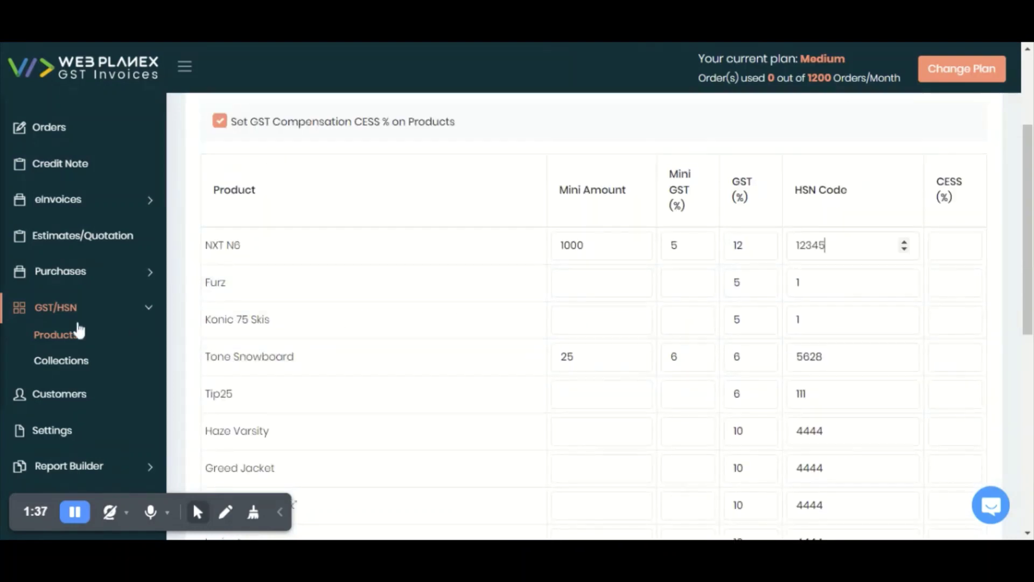
Open the order report Export Report page under Report Builder
left_click(78, 334)
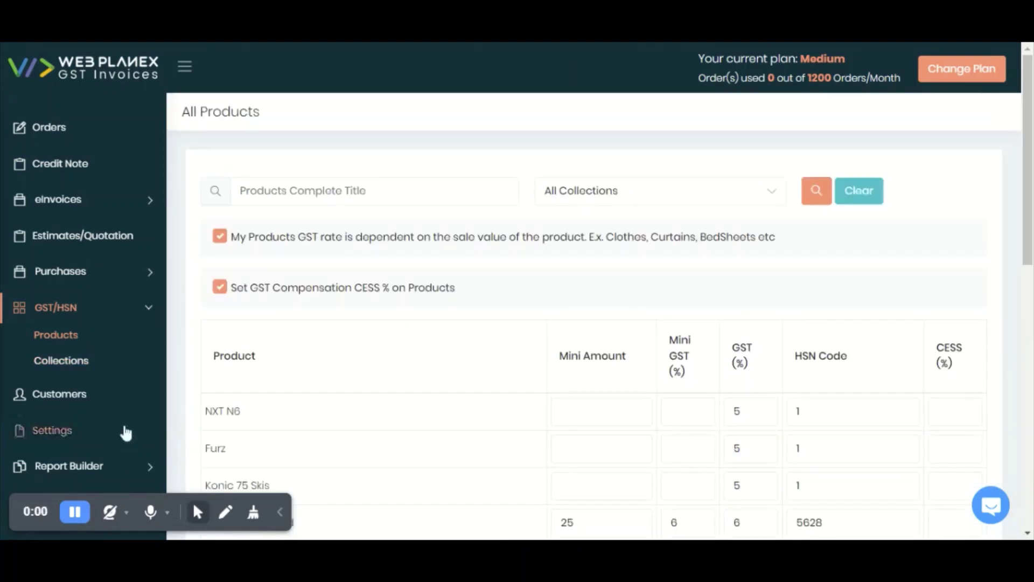
scroll(126, 433, "down", 2)
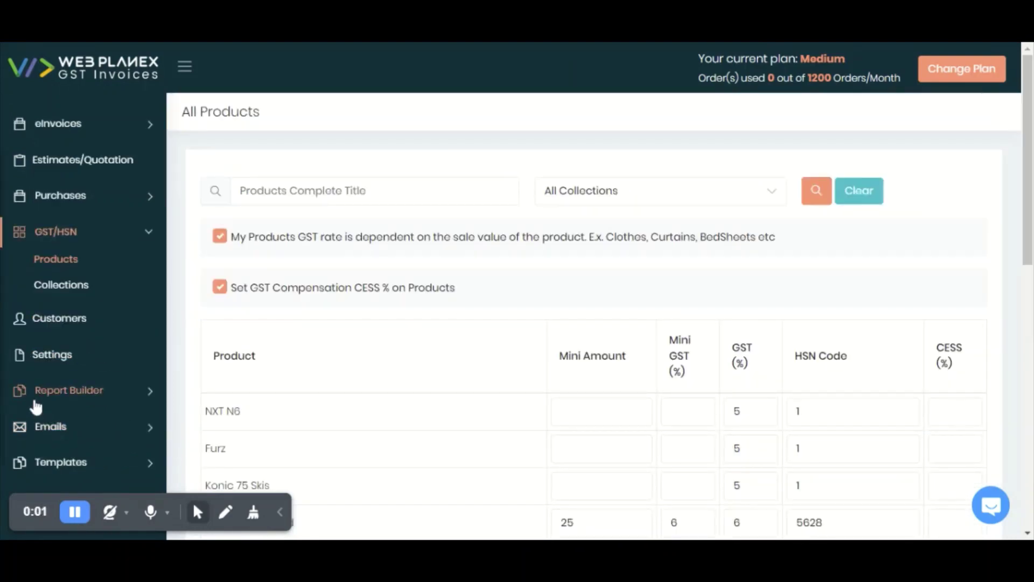
left_click(92, 404)
left_click(75, 368)
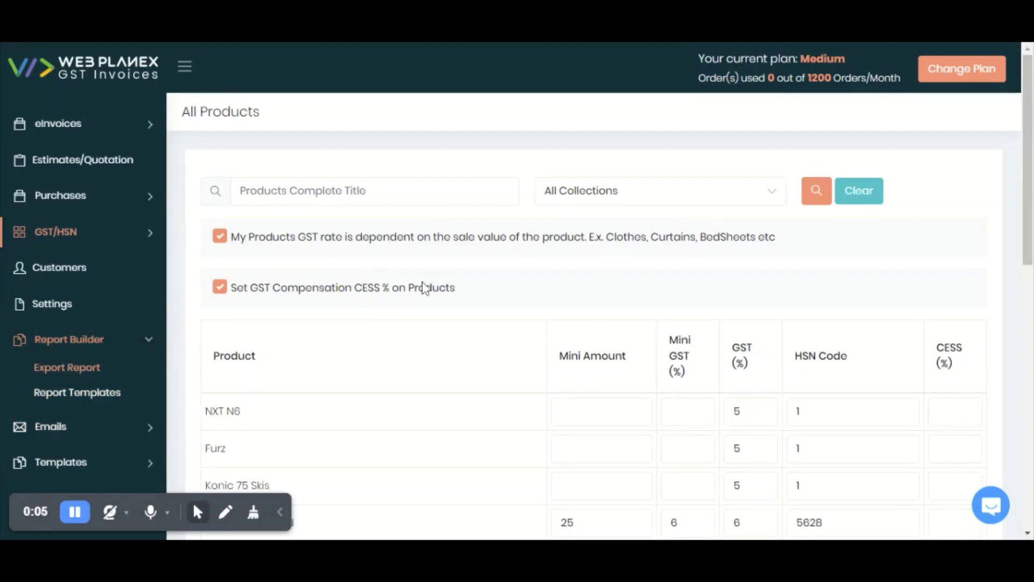
left_click(82, 371)
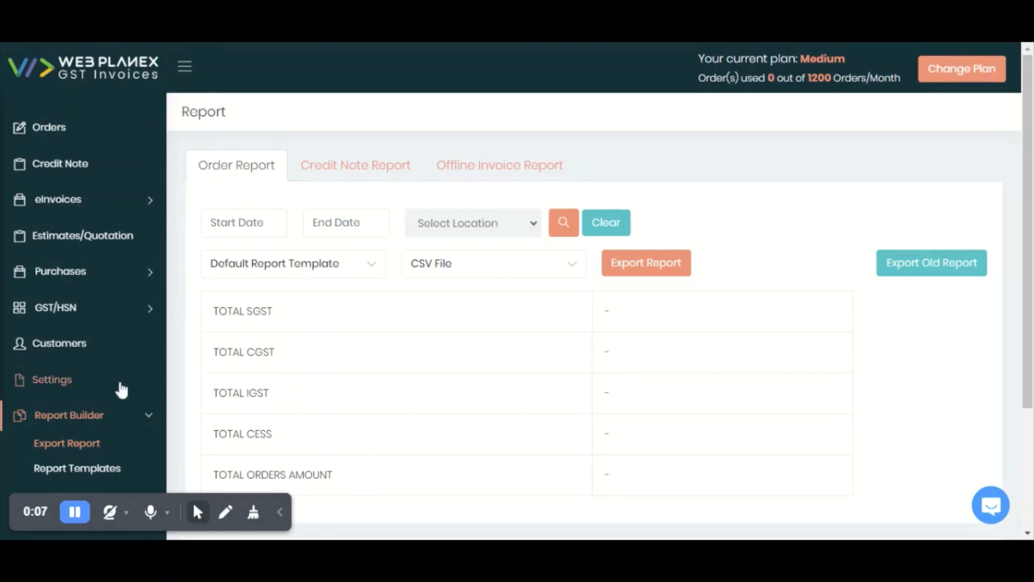
Open the report's Start Date picker and close it without choosing a date
scroll(84, 438, "down", 2)
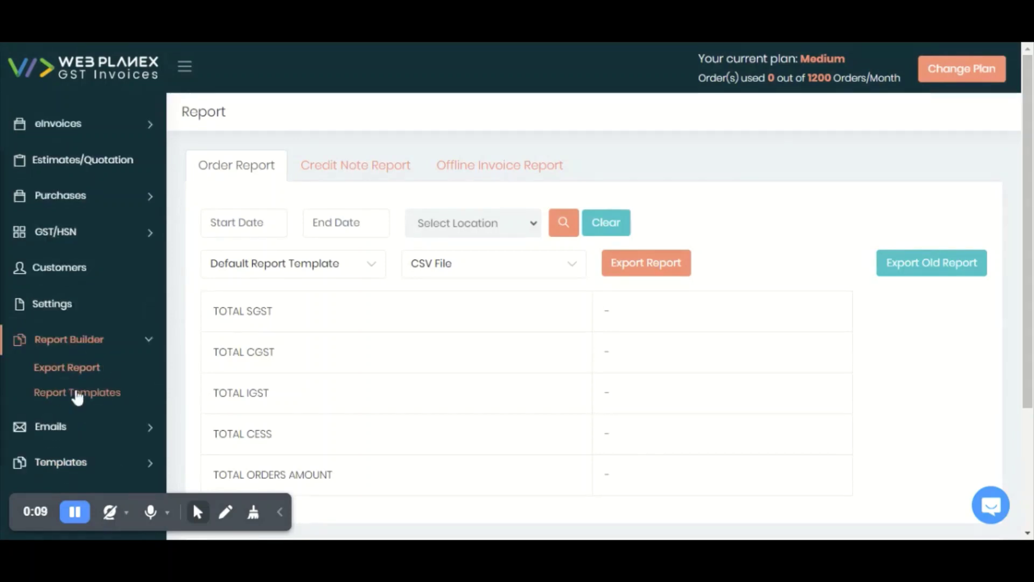
left_click(238, 223)
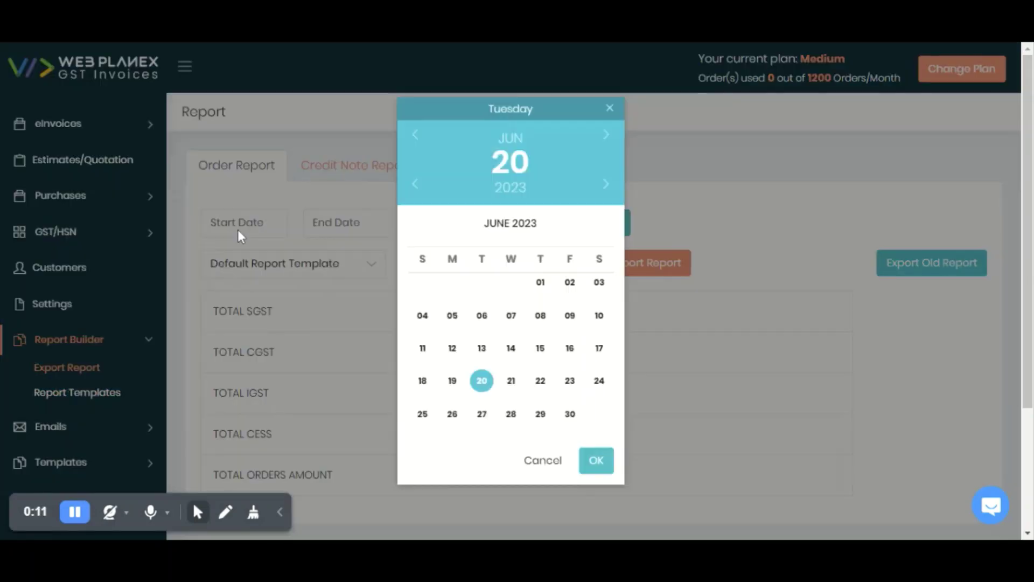
left_click(611, 109)
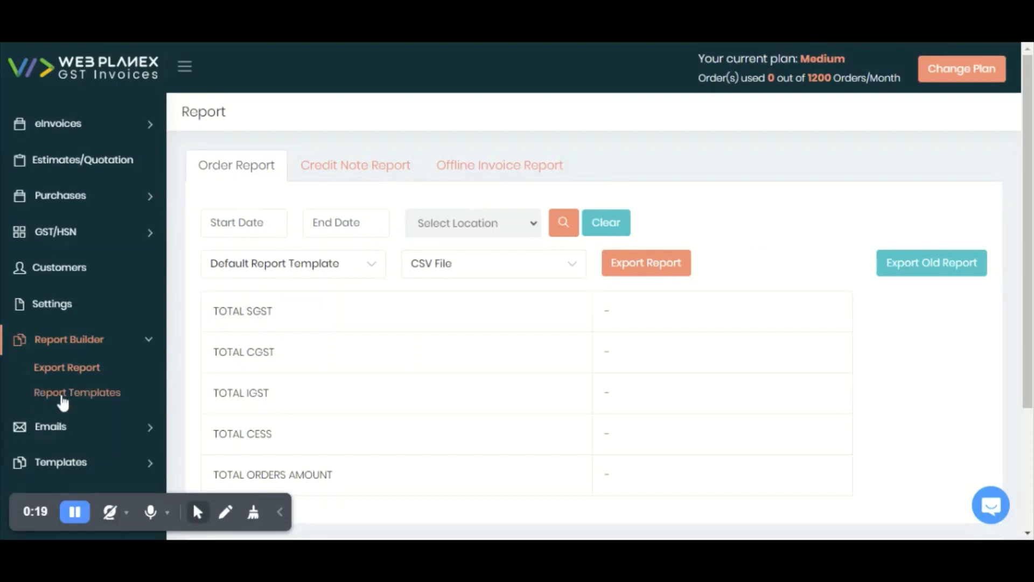
List the saved report templates, Report_cess and me, then expand the eInvoices menu
left_click(94, 396)
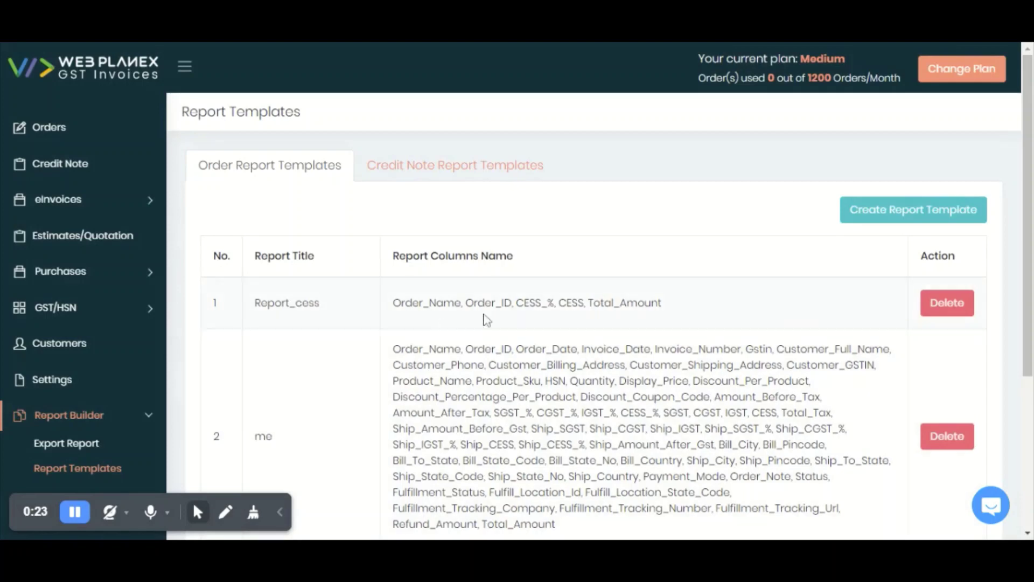
scroll(87, 404, "down", 2)
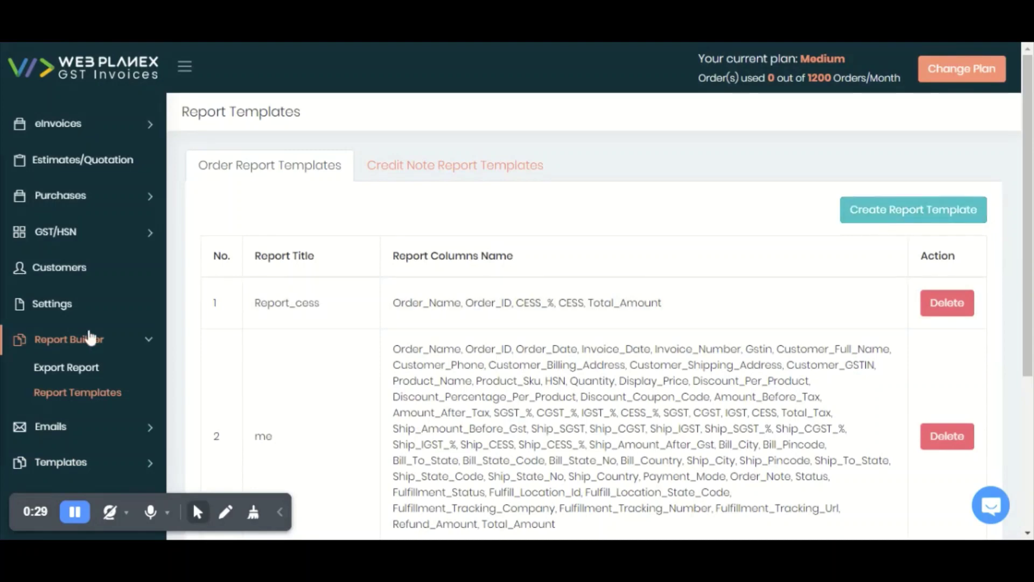
scroll(74, 386, "down", 2)
scroll(97, 302, "up", 4)
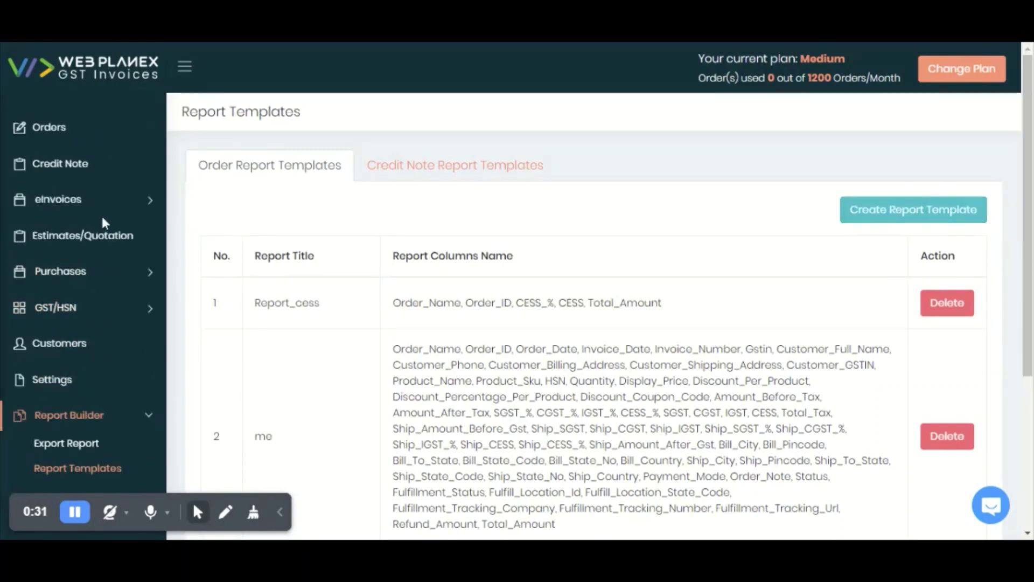
left_click(72, 200)
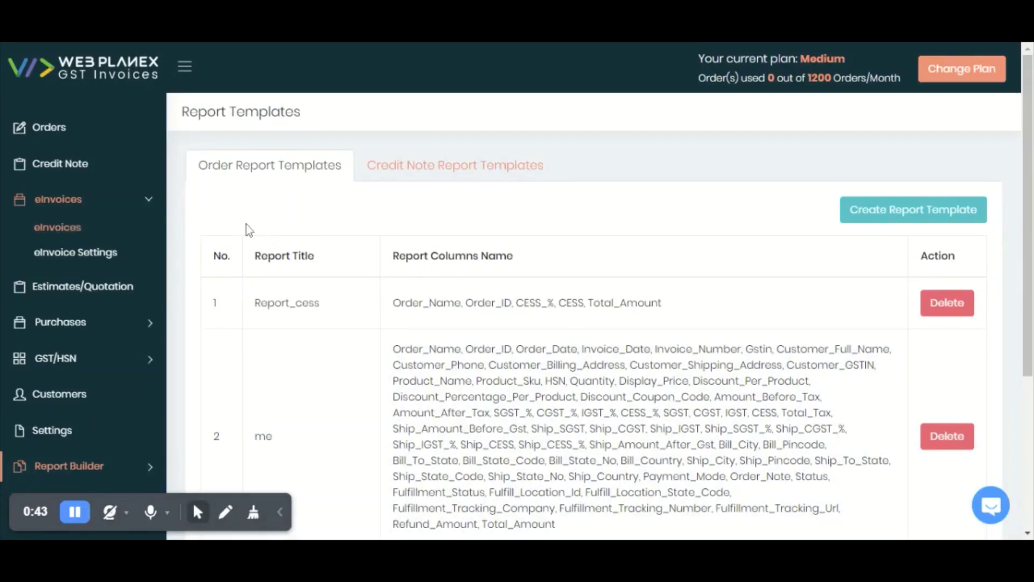
Go to the e-Invoice JSON page and open the support chat showing suggested help articles
left_click(468, 180)
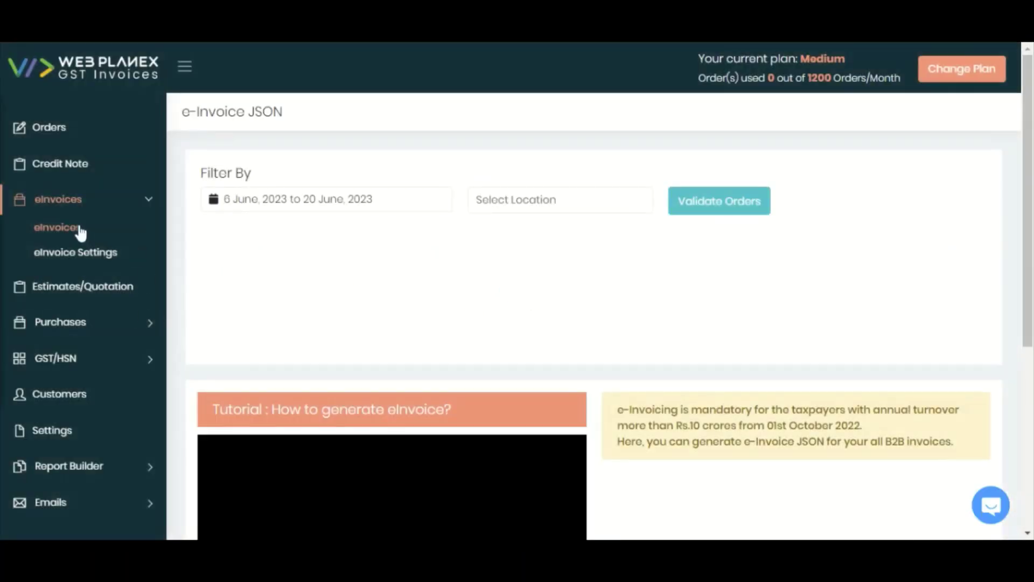
left_click(73, 206)
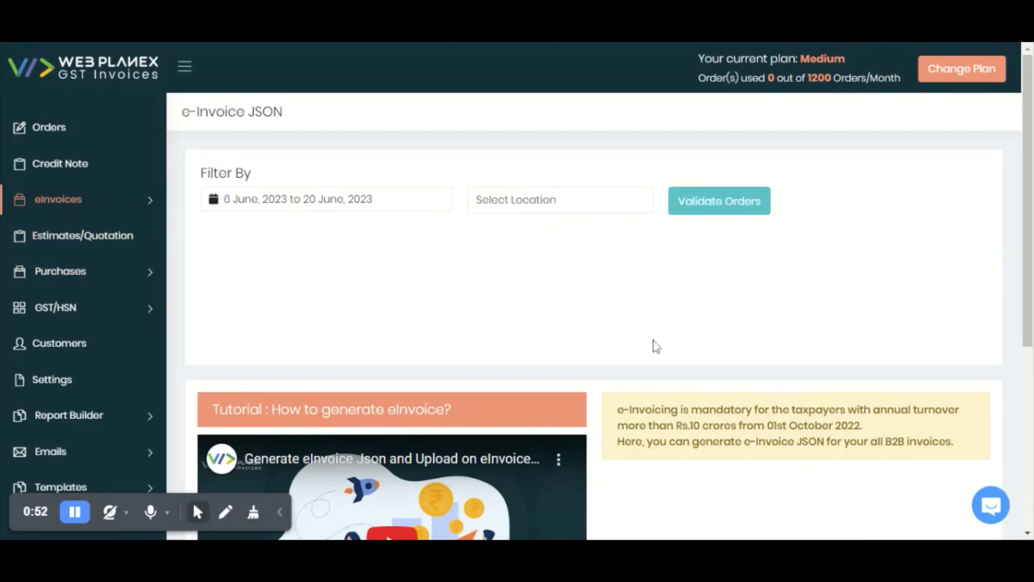
scroll(889, 463, "down", 2)
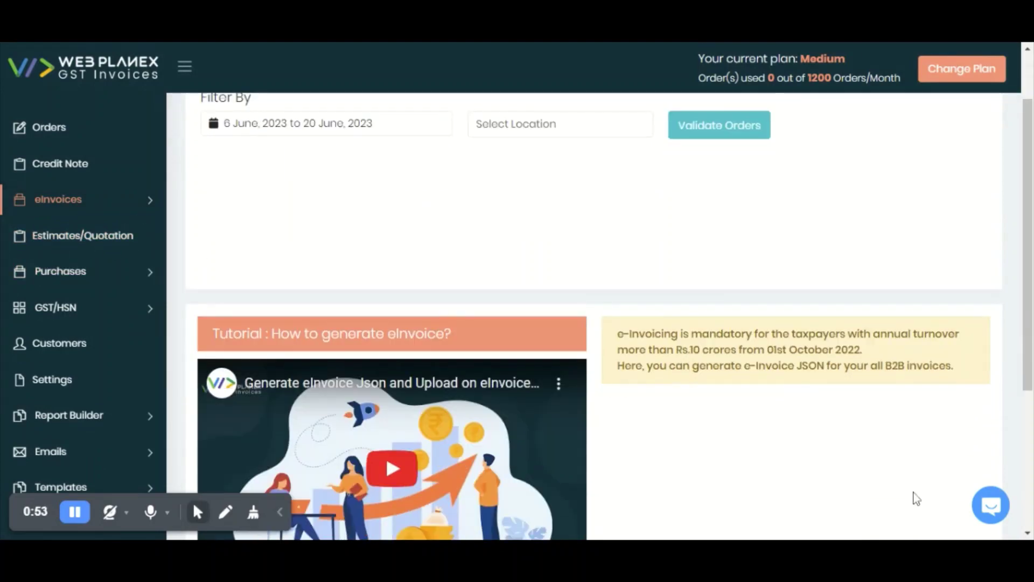
left_click(991, 506)
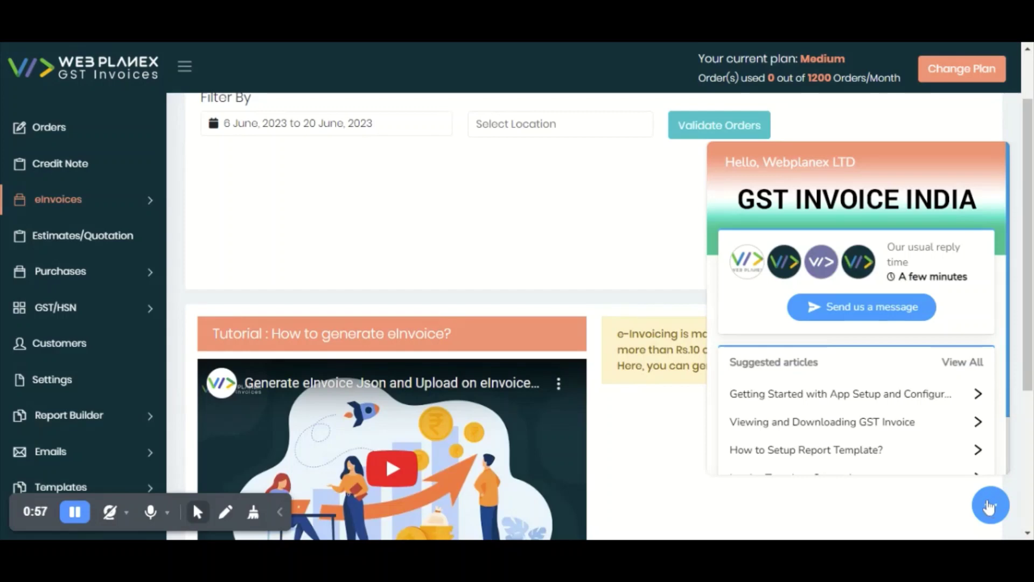